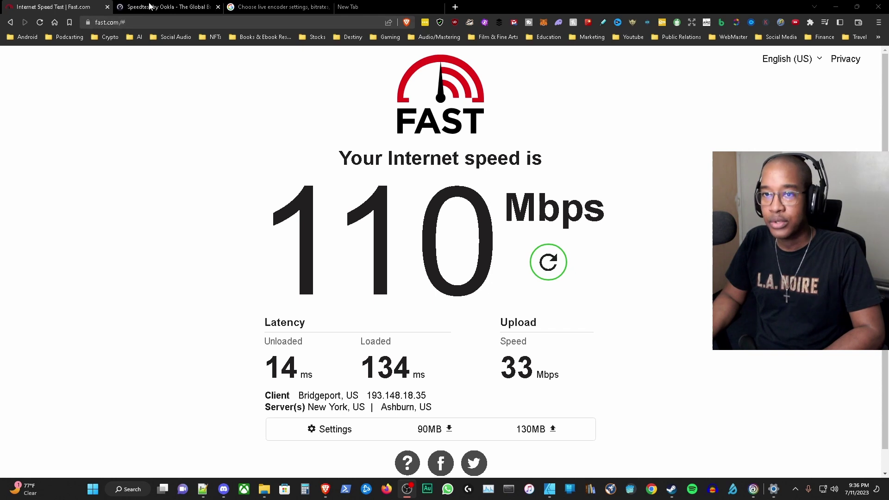
Step: Compare the Speedtest result of 108.77 Mbps down and 34.92 Mbps up against the Fast.com reading
key(ctrl+Tab)
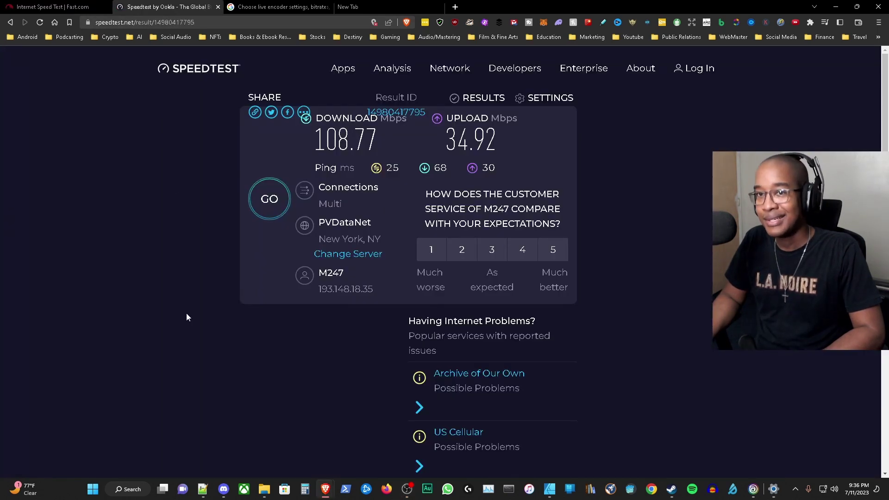
click(55, 7)
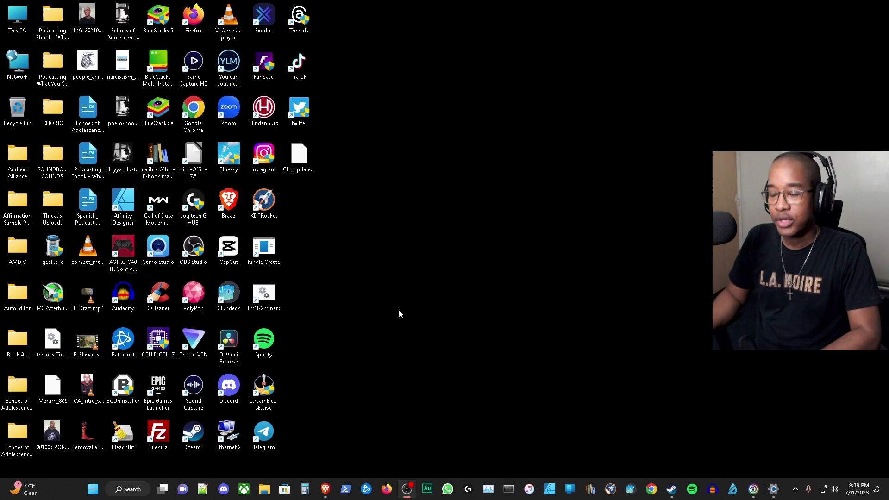
click(132, 491)
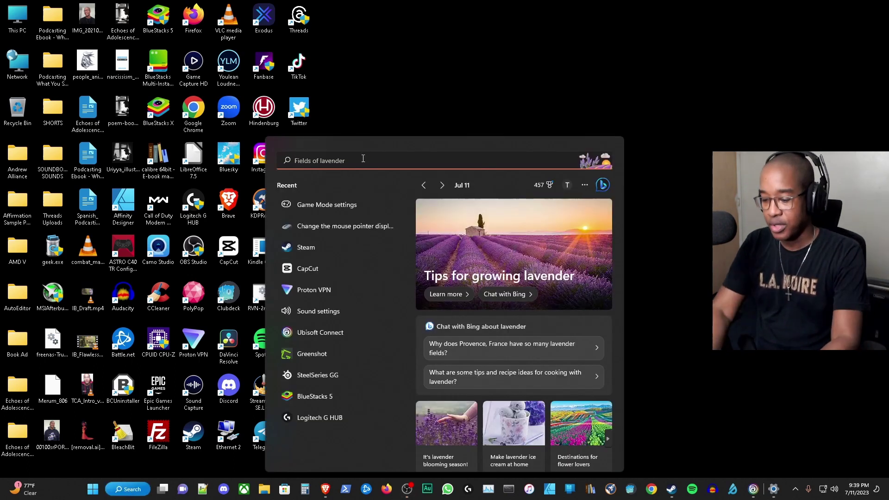
text(gaming)
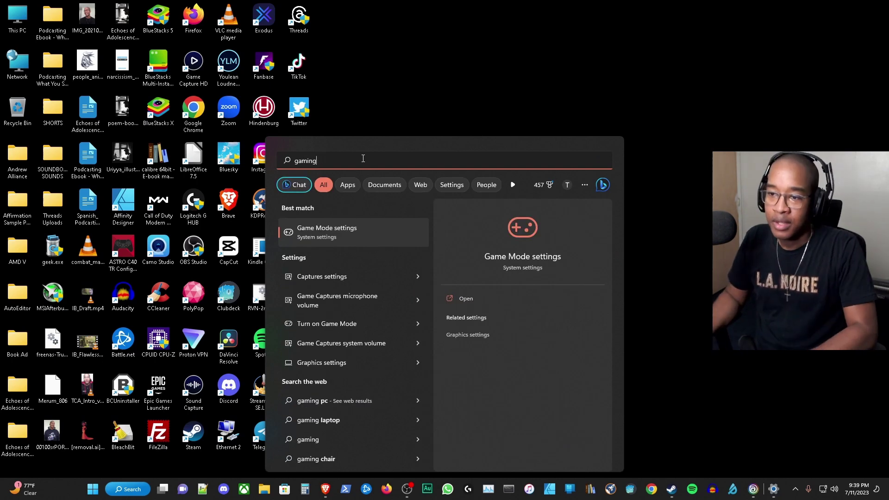
click(359, 234)
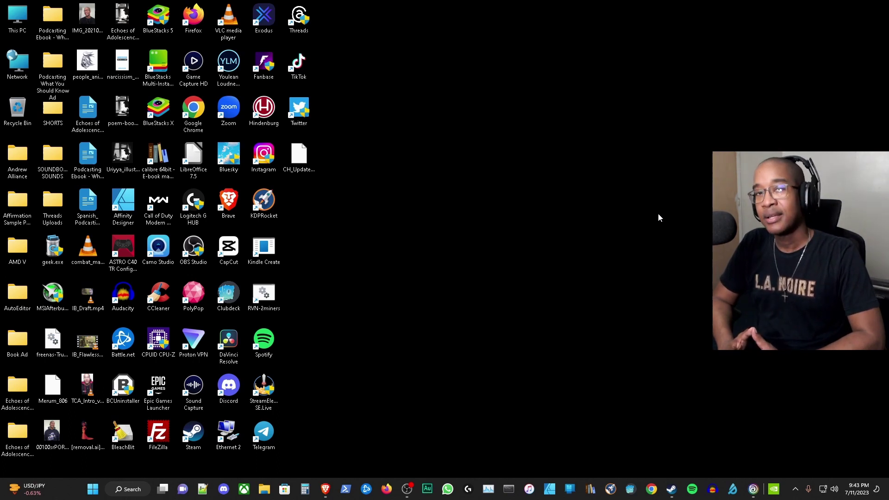
click(799, 488)
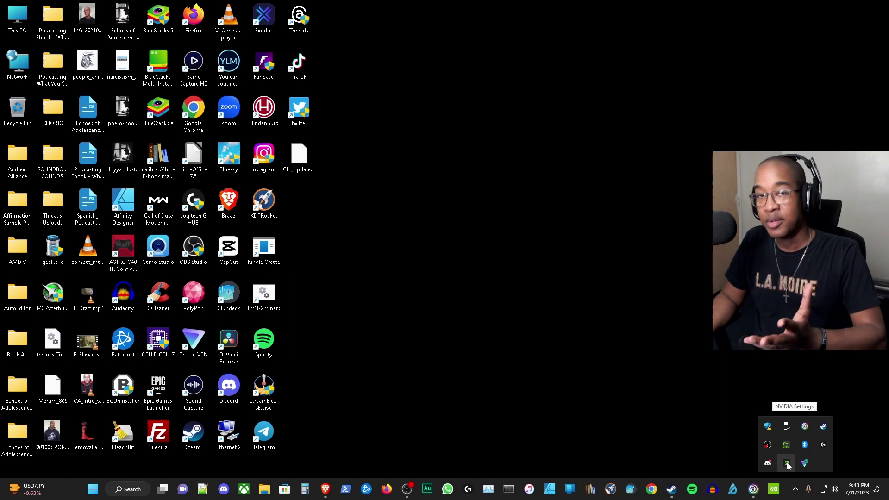
click(731, 427)
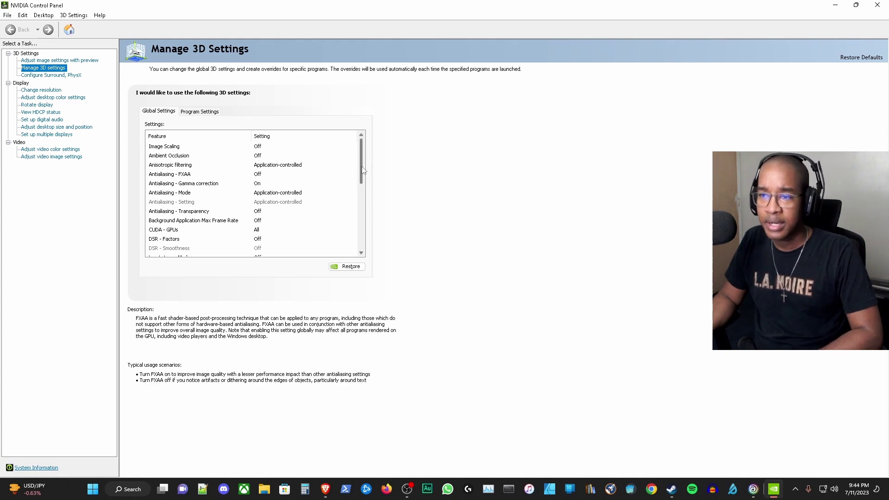
drag(363, 168, 364, 203)
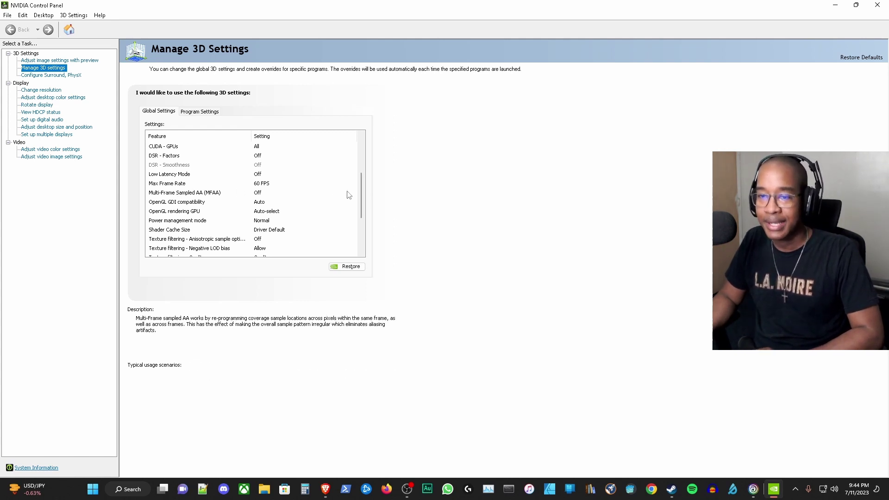
drag(361, 200, 362, 233)
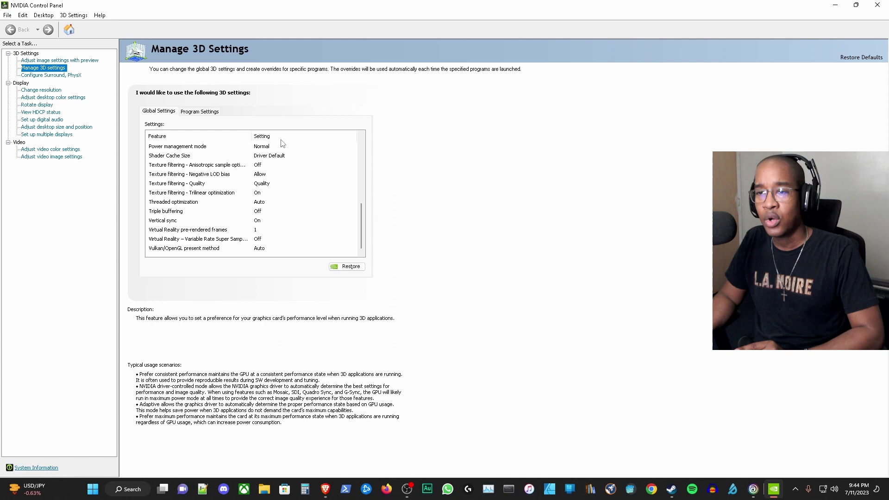
click(266, 148)
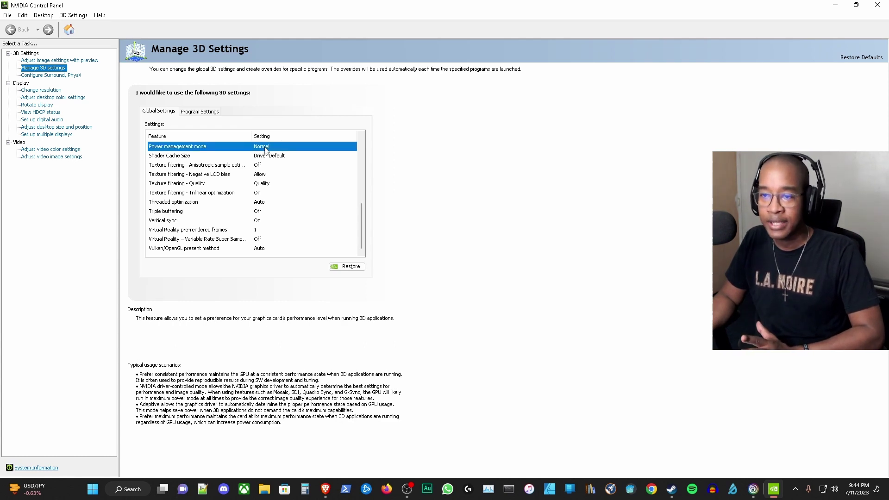
click(266, 149)
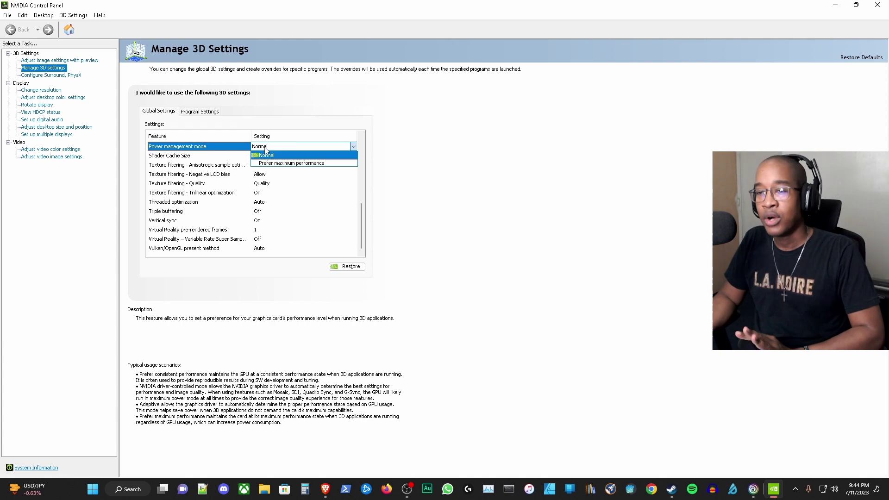
click(478, 188)
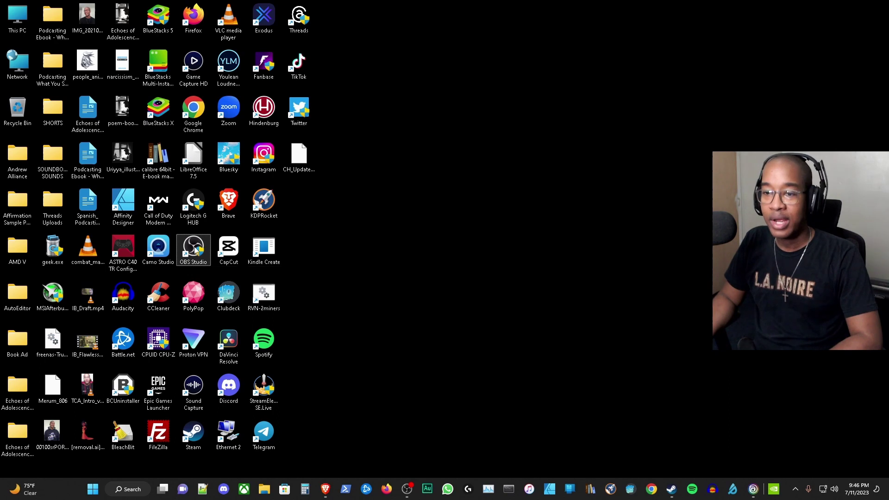
right_click(196, 249)
click(254, 365)
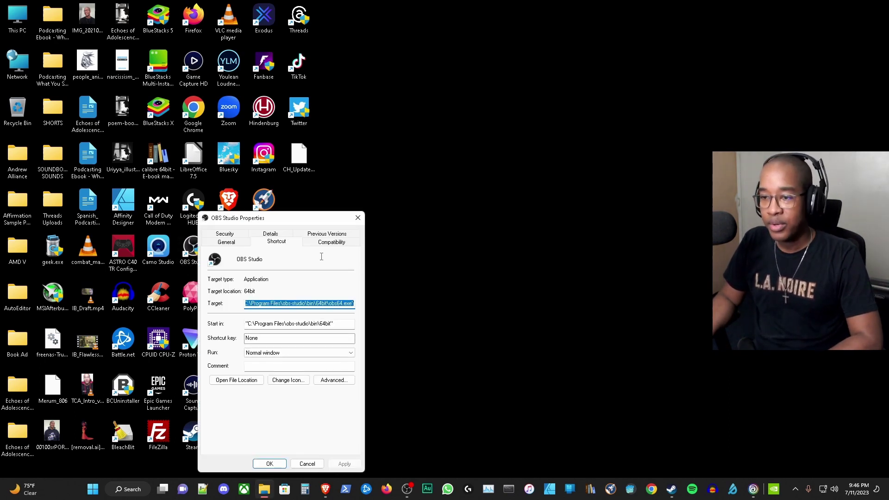
click(332, 243)
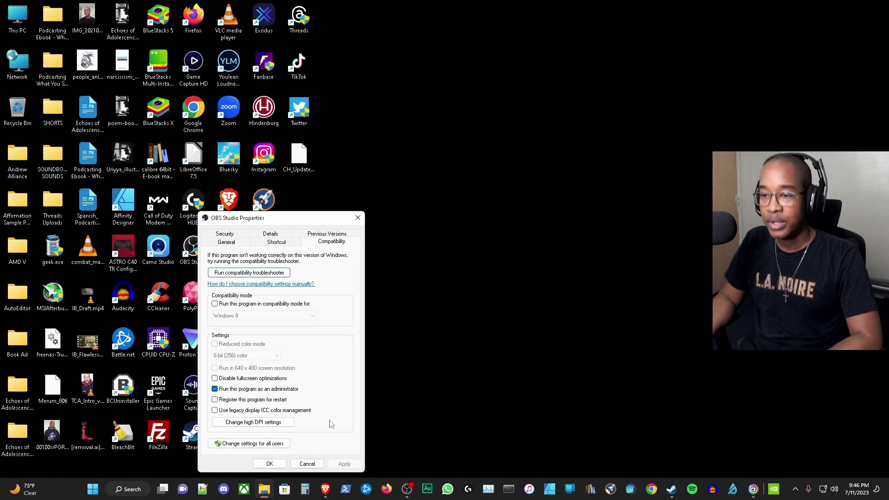
click(358, 217)
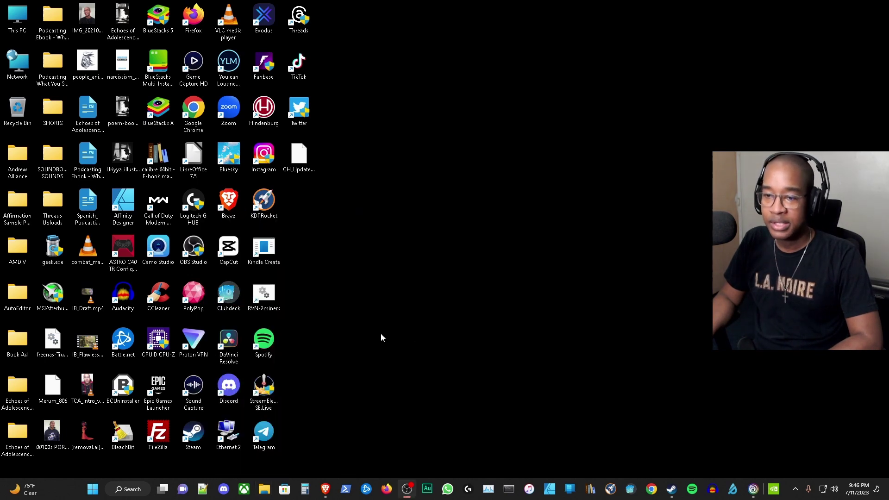
Step: Launch OBS Studio from its desktop icon
double_click(195, 253)
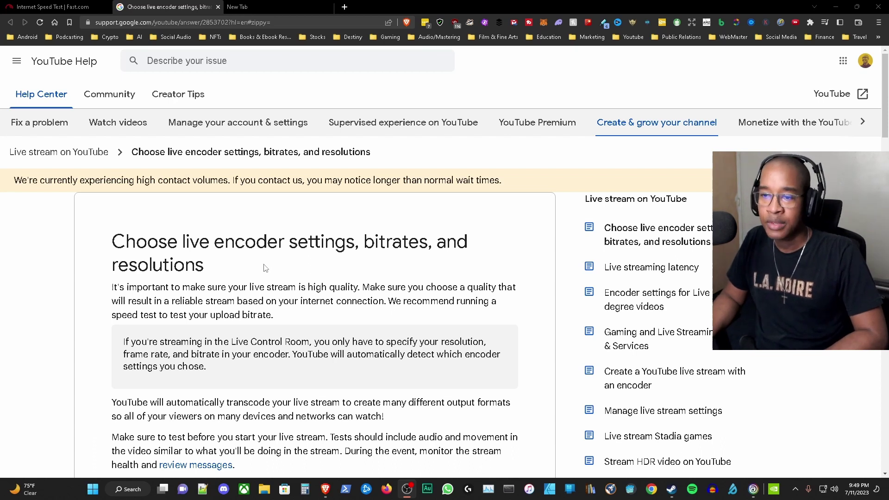
scroll(318, 266, down, 3)
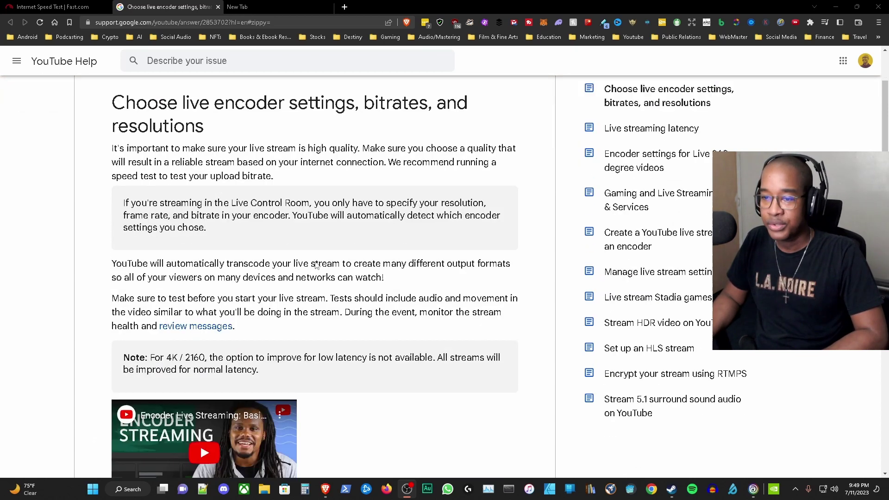
scroll(453, 288, down, 7)
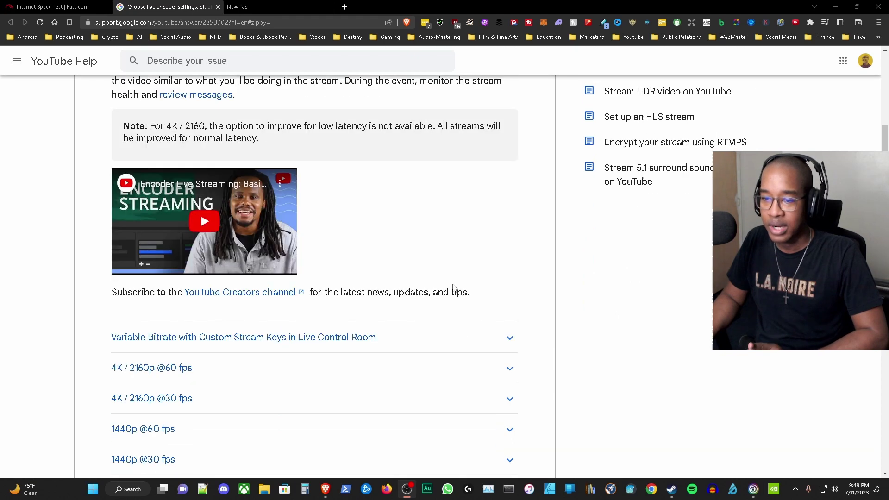
triple_click(524, 214)
triple_click(540, 230)
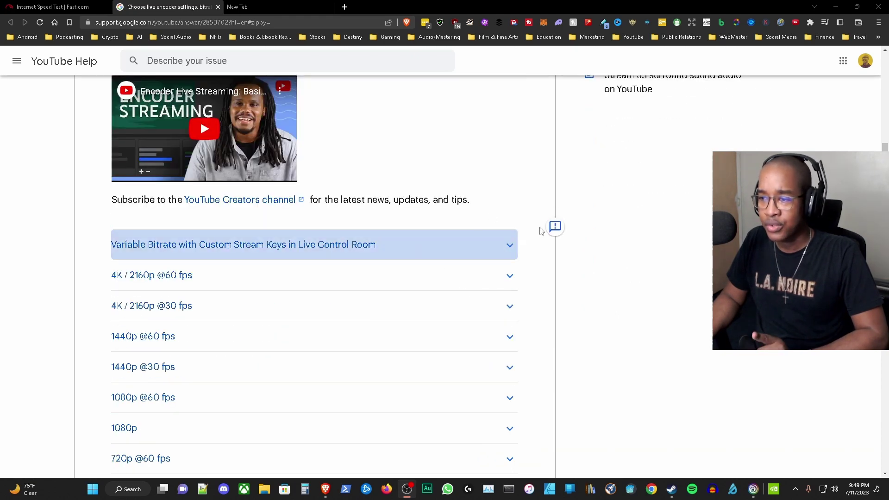
scroll(541, 231, down, 2)
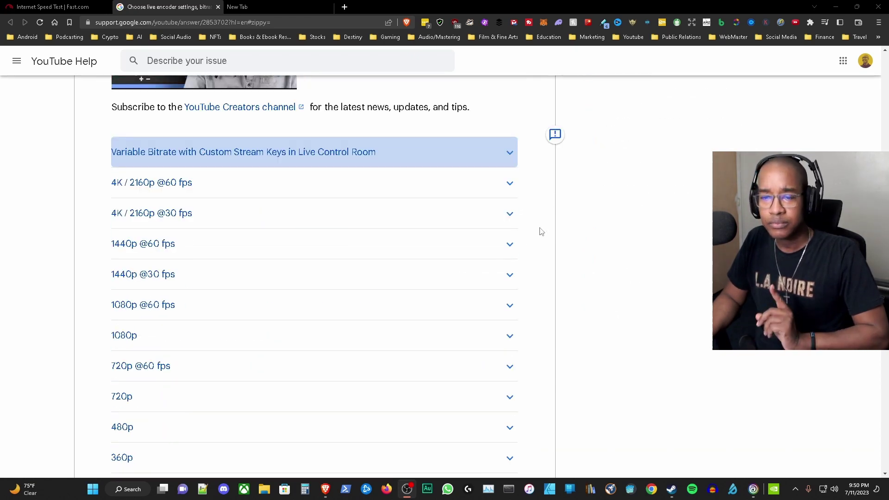
click(537, 230)
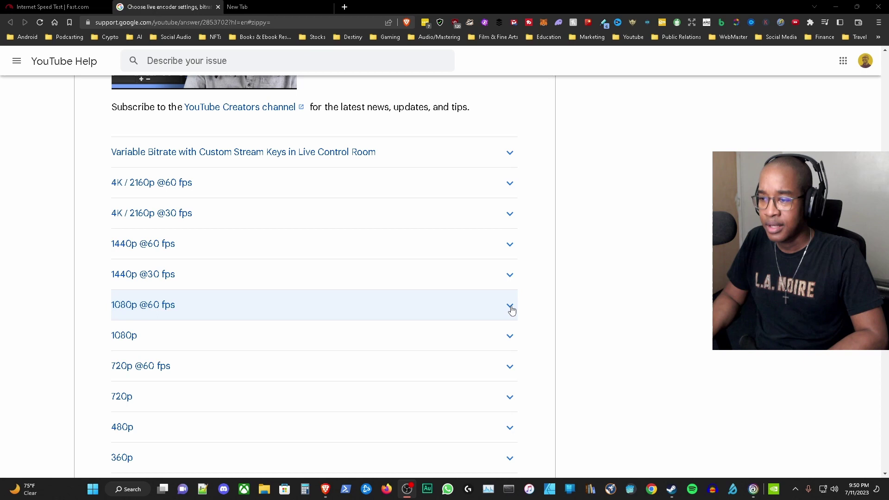
click(510, 308)
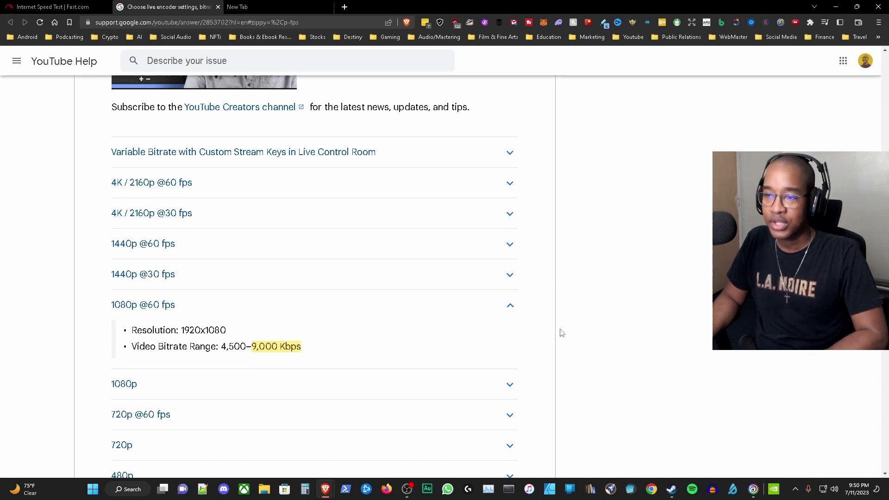
triple_click(560, 355)
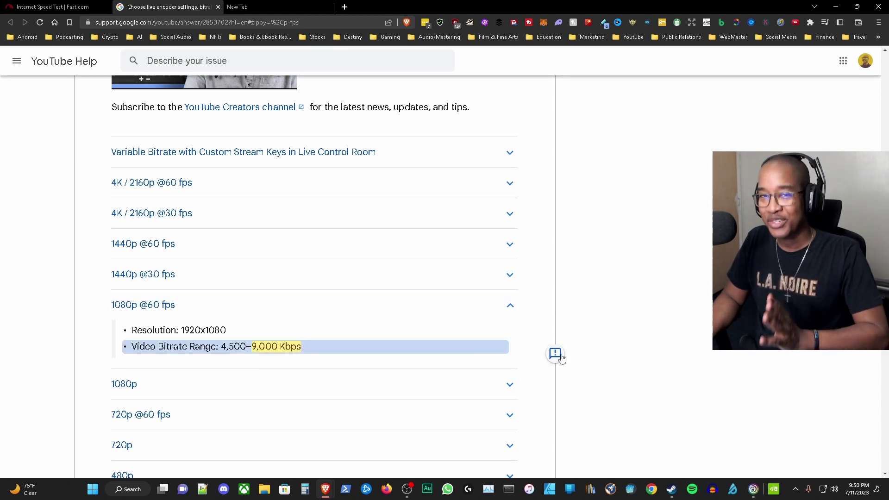
triple_click(554, 309)
Step: Read the encoder and advanced settings: H.264 4.2 for 1080p 60 FPS, 2-second keyframes, AAC, CBR
scroll(546, 313, down, 7)
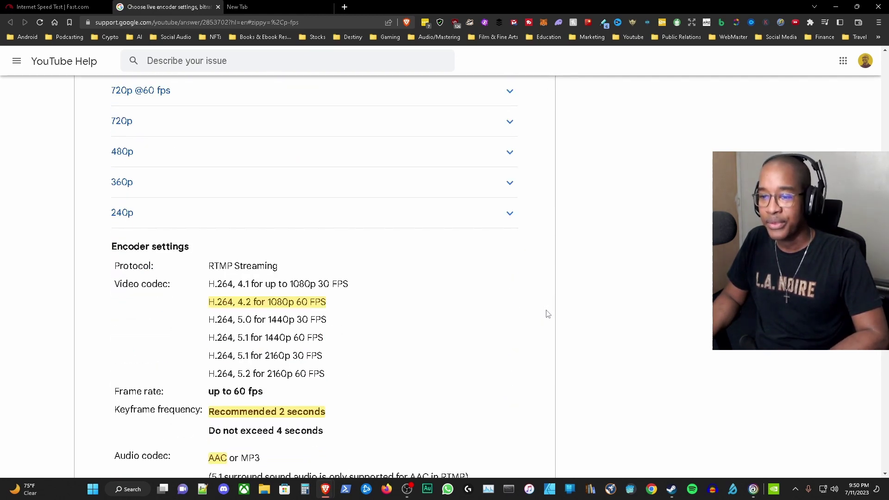
scroll(548, 314, down, 1)
triple_click(291, 257)
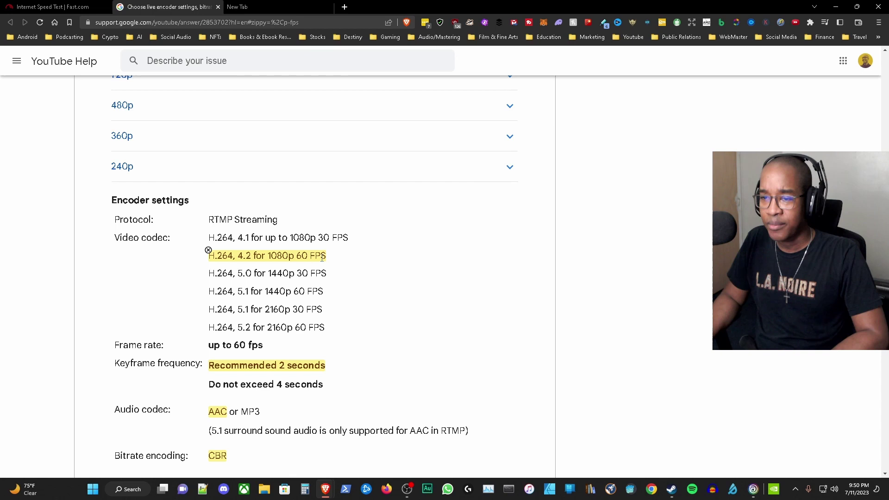
scroll(398, 300, down, 2)
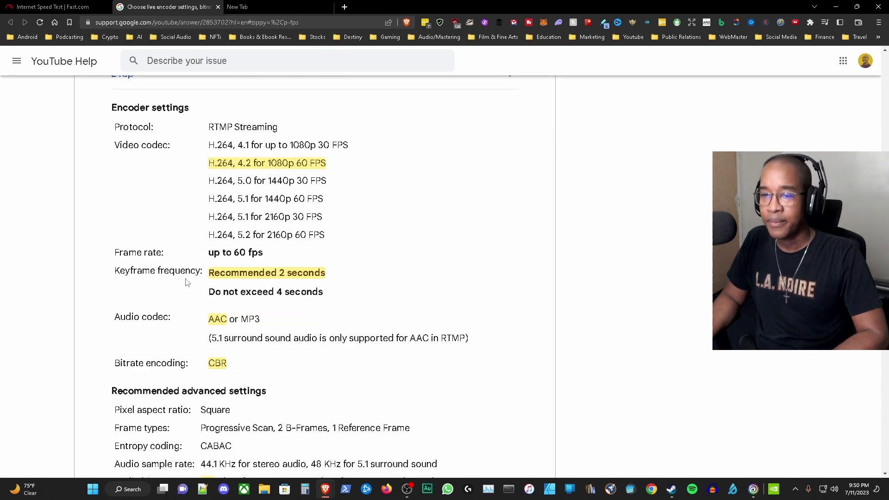
scroll(377, 273, down, 2)
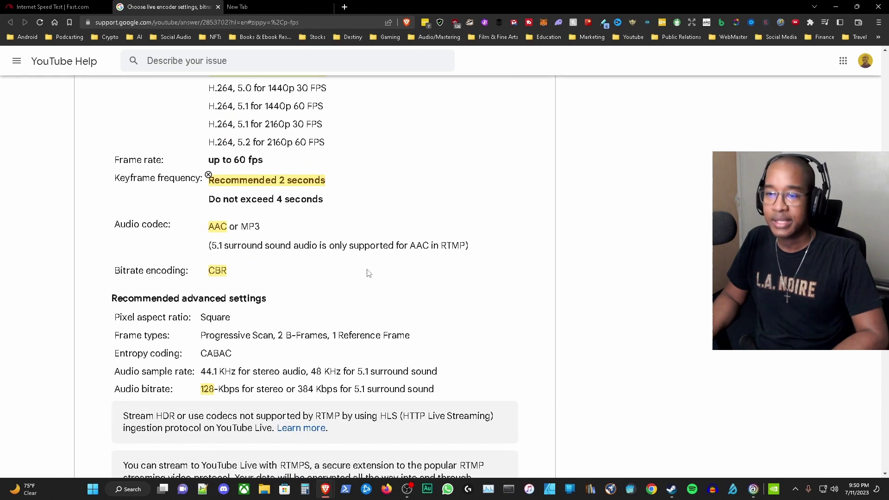
mouse_move(210, 226)
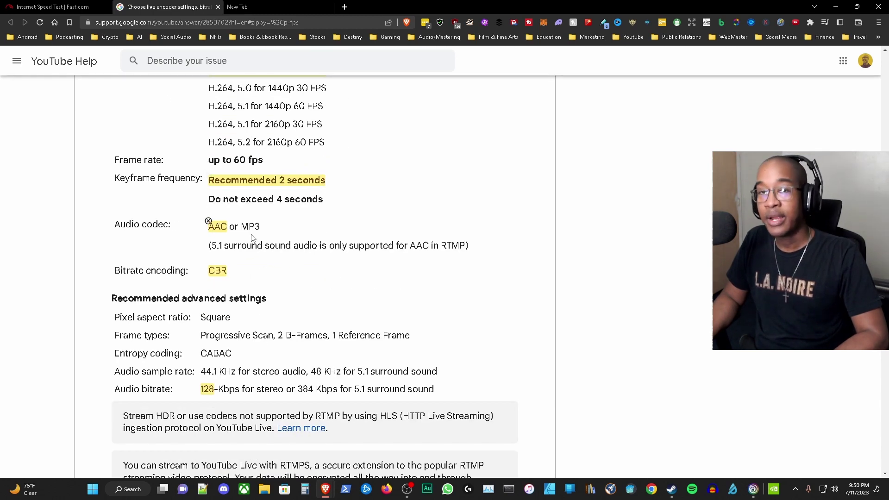
scroll(347, 260, down, 1)
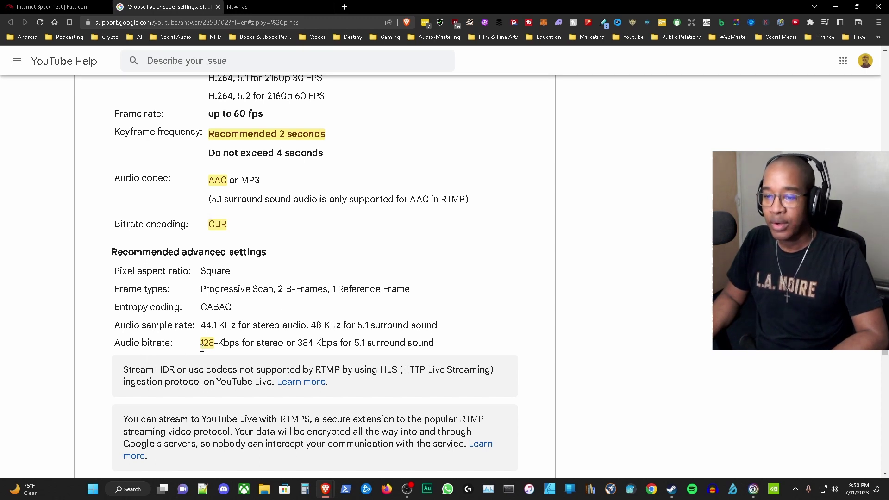
mouse_move(202, 348)
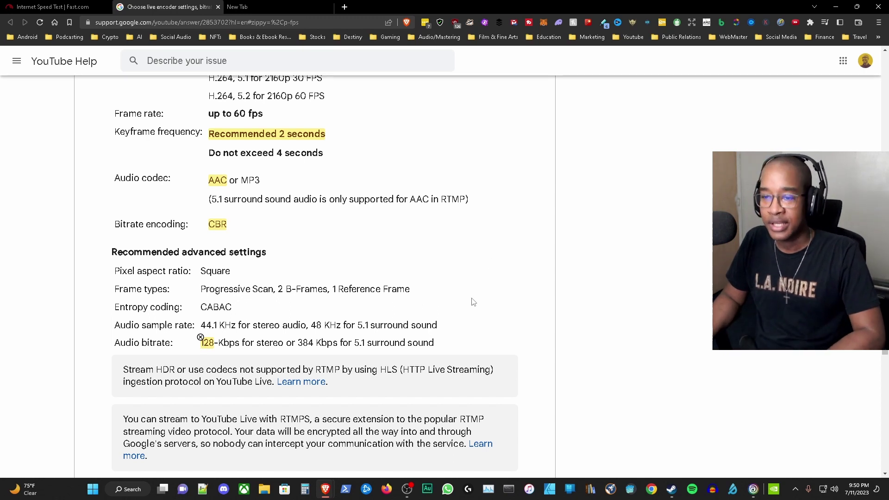
scroll(519, 329, down, 3)
scroll(519, 330, up, 8)
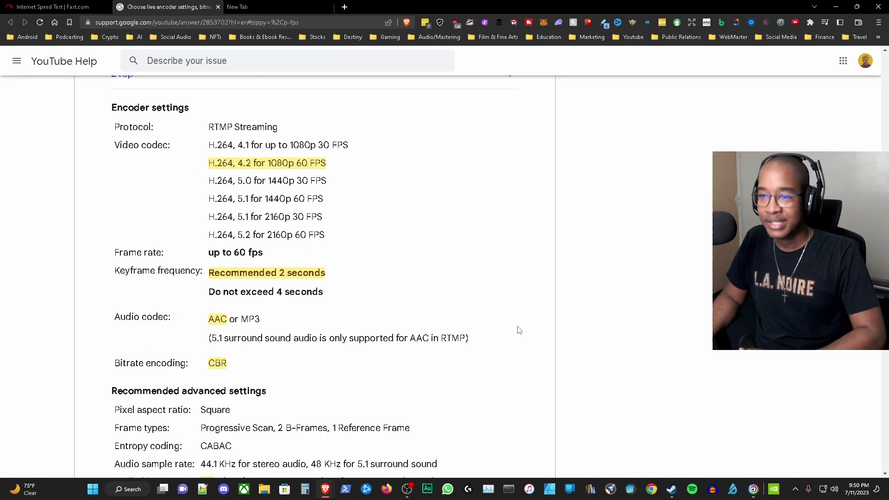
scroll(520, 330, up, 15)
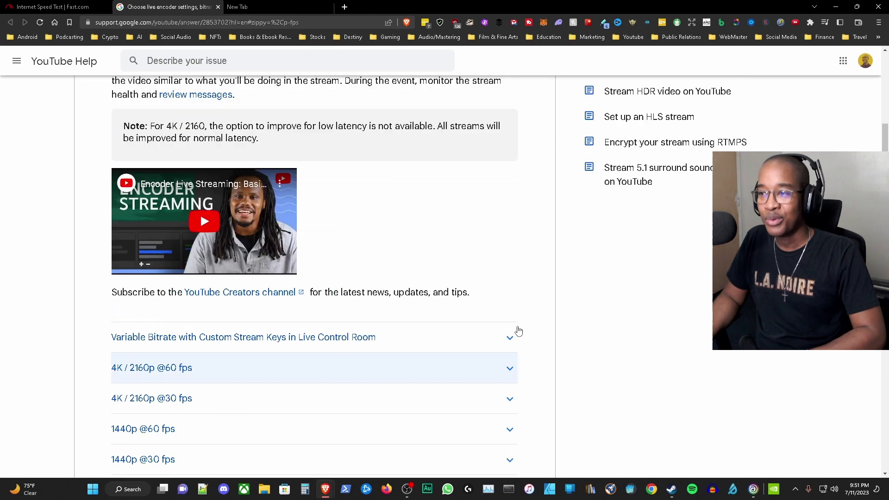
scroll(519, 330, up, 5)
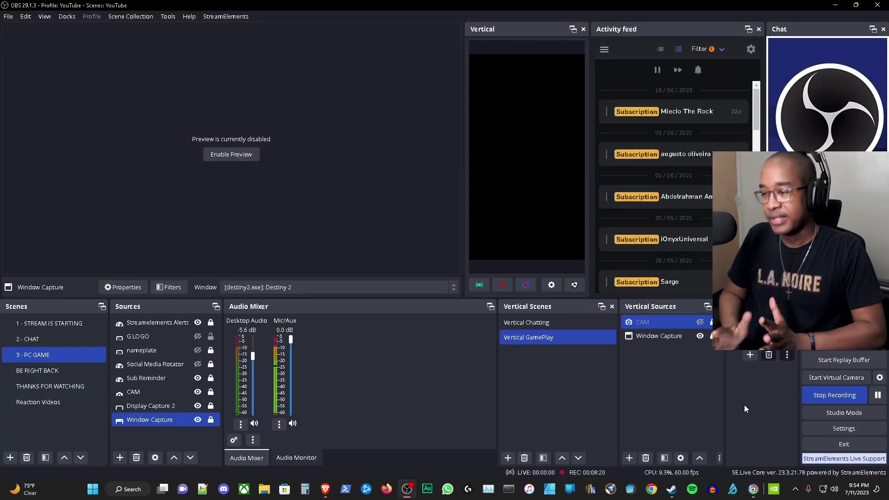
Step: Show the Stream settings with YouTube - RTMPS on the primary YouTube ingest server
click(826, 429)
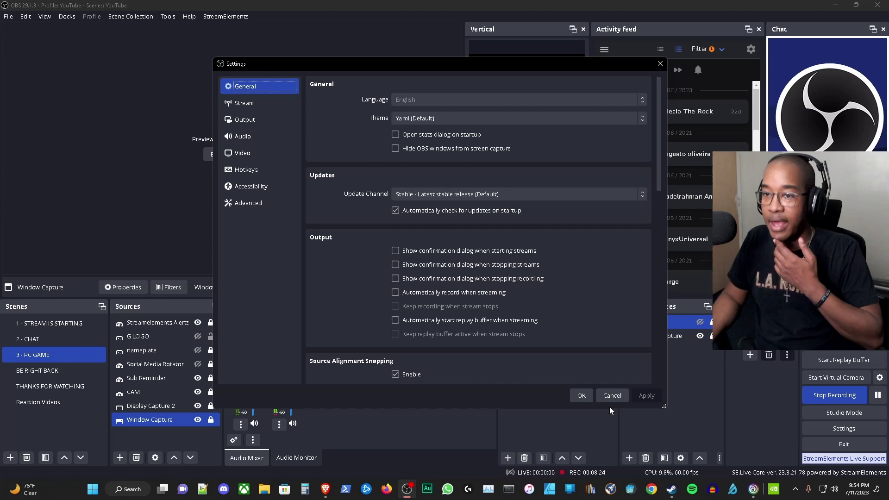
click(239, 103)
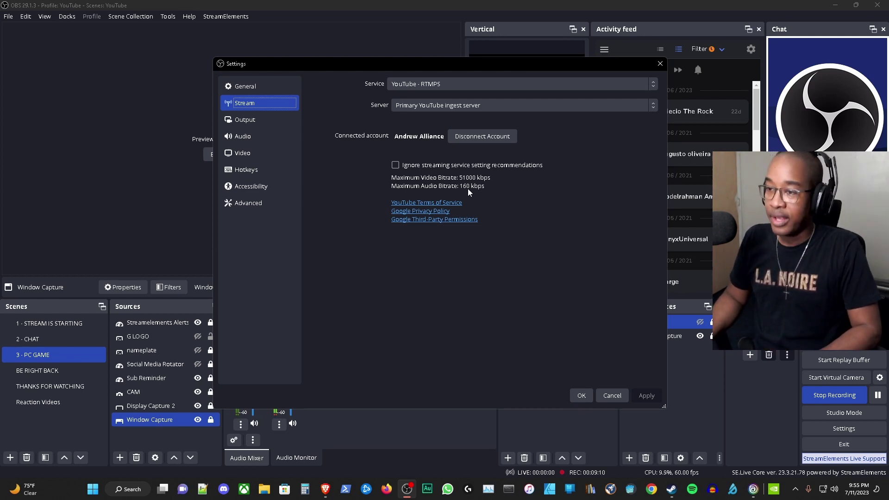
Step: Review the Output streaming encoder: NVENC H.264, CBR 9000 Kbps, 2 s keyframes, P6 preset, high profile
click(250, 121)
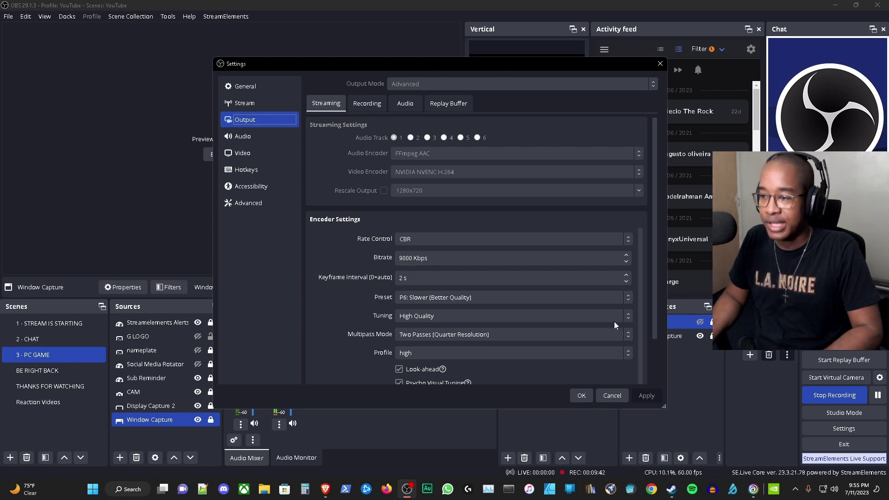
scroll(640, 272, down, 1)
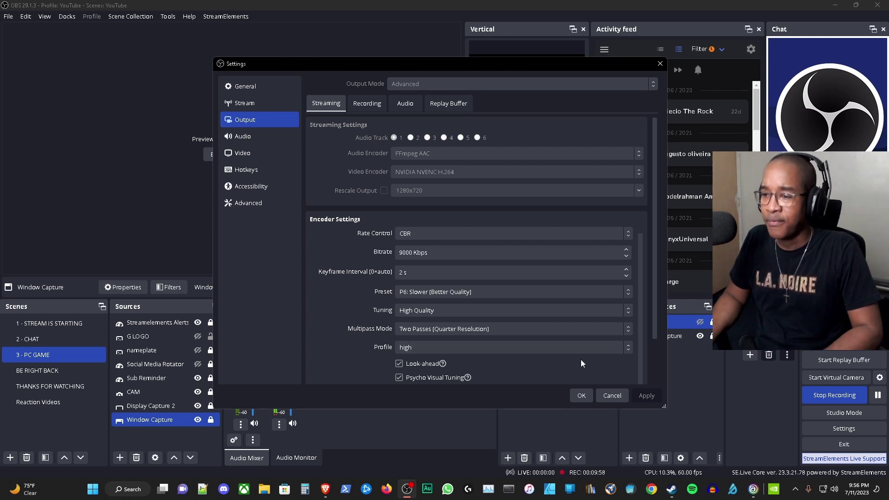
drag(654, 313, 646, 370)
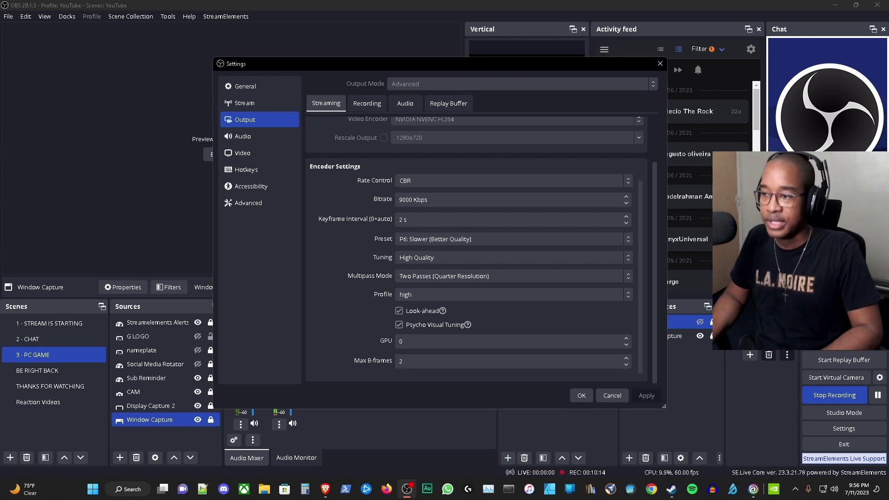
mouse_move(655, 241)
mouse_down()
mouse_move(656, 185)
mouse_move(650, 253)
mouse_up()
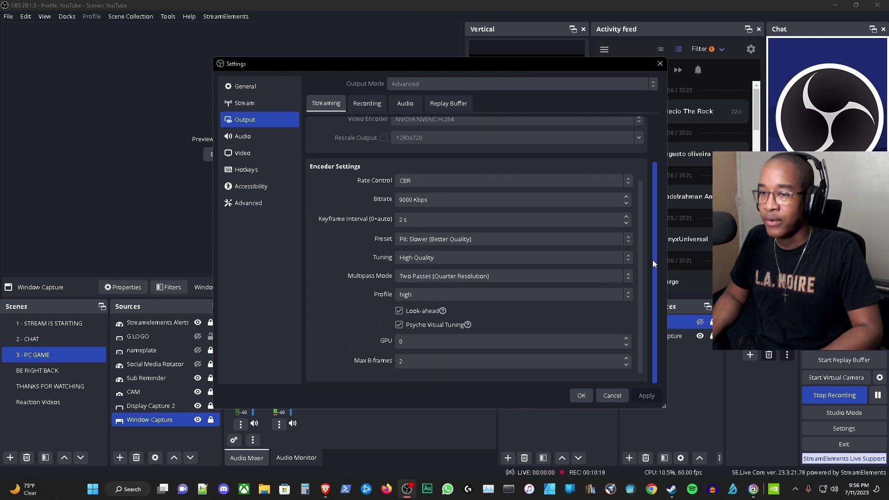
Step: Check the 48 kHz stereo audio devices, then view Video at 1920x1080 and 60 FPS
click(259, 136)
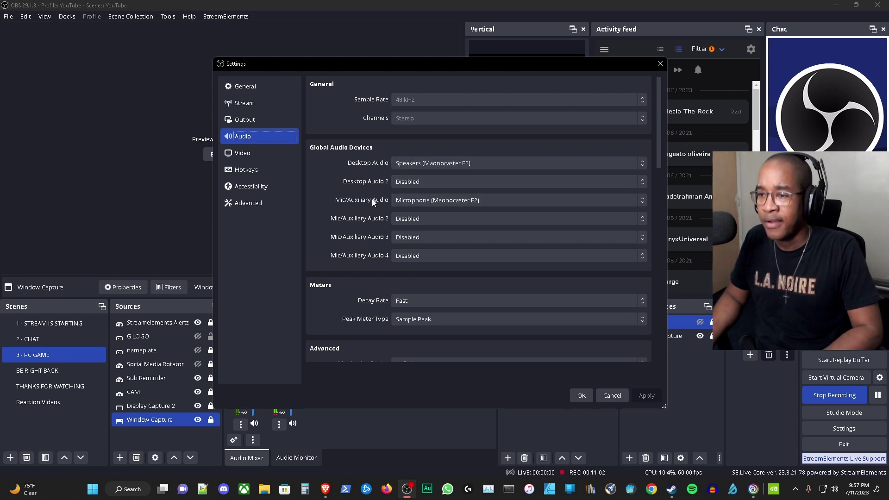
scroll(307, 330, down, 3)
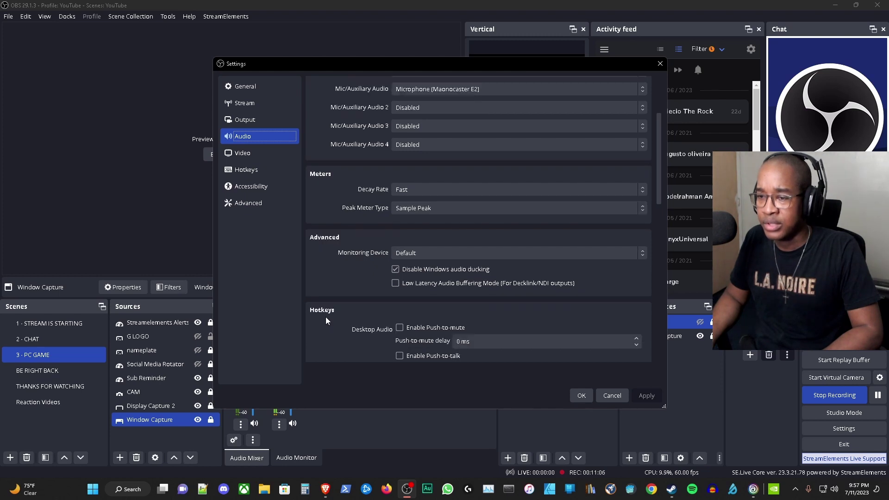
click(253, 152)
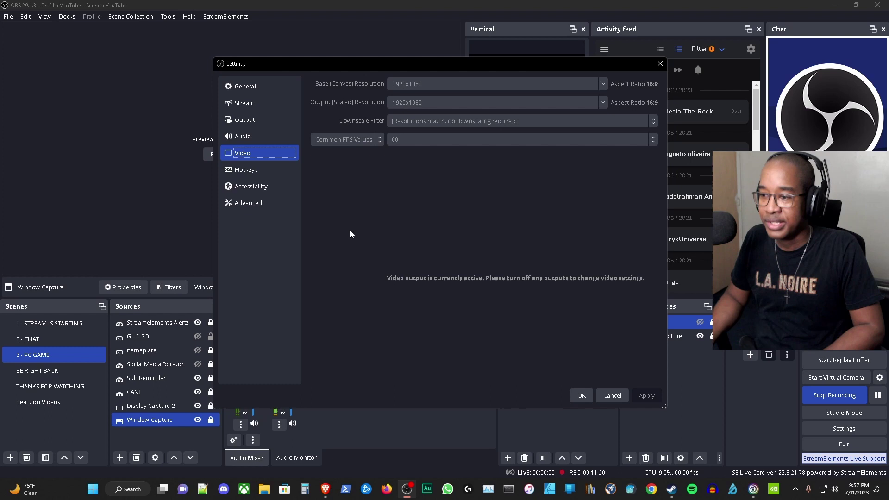
Step: Look over the Hotkeys, Accessibility and Advanced pages, noting the Above Normal process priority
click(251, 176)
click(268, 190)
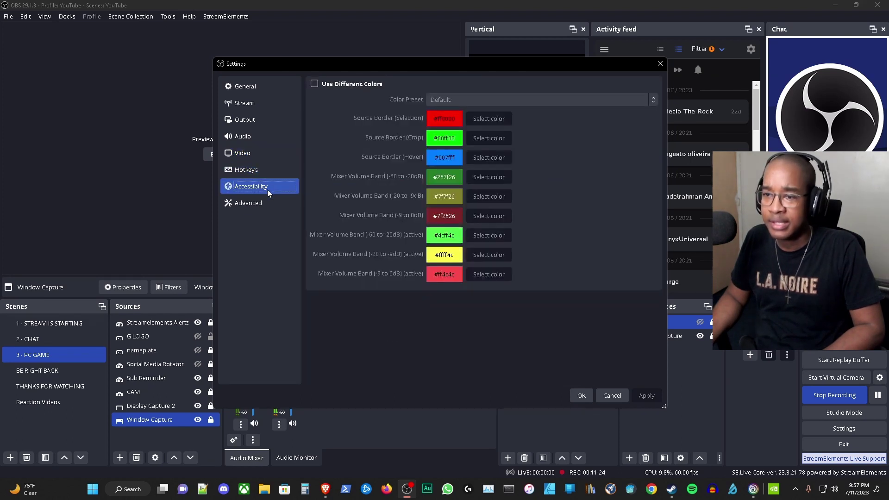
click(261, 205)
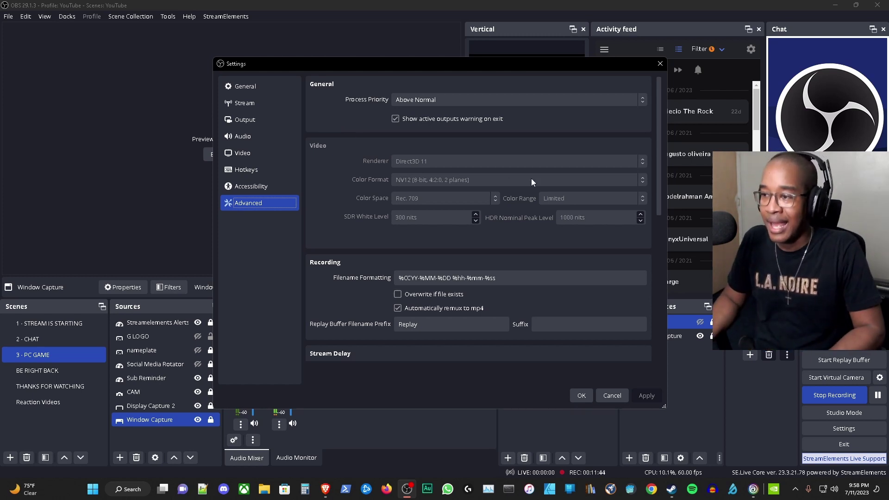
mouse_move(657, 201)
mouse_down()
mouse_move(657, 359)
mouse_move(644, 198)
mouse_up()
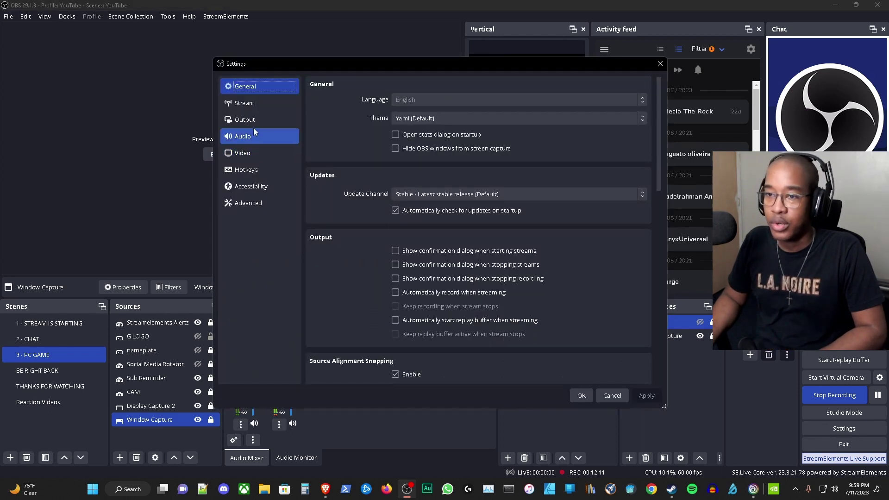
Step: Reopen Settings and check the per-track audio bitrates on the Output page's Audio tab
click(246, 103)
click(251, 122)
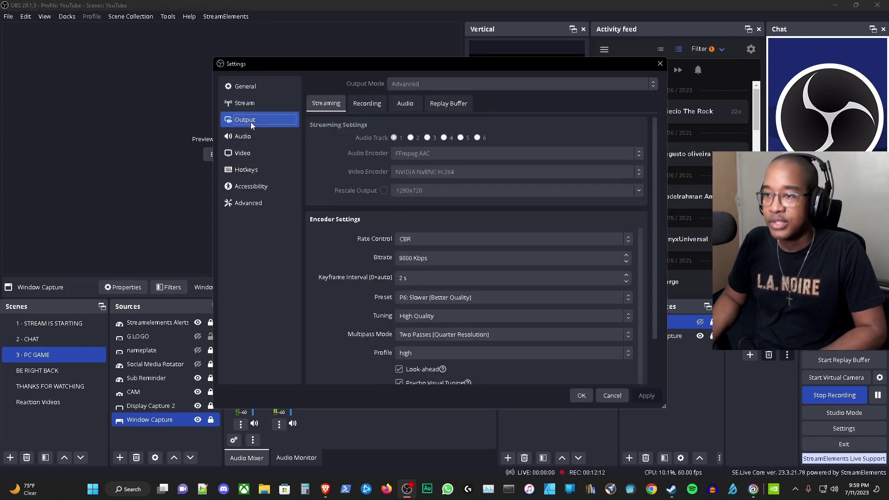
click(404, 105)
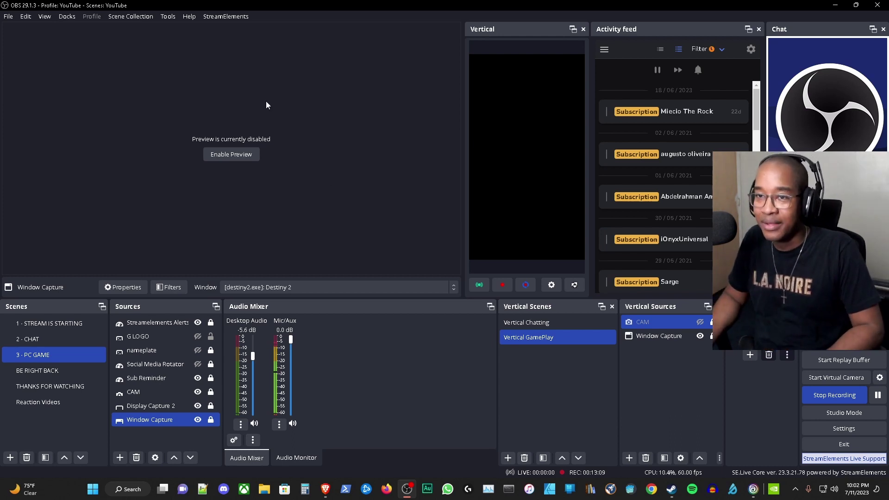
Step: Upload the current log file via Help > Log Files for analysis
click(189, 17)
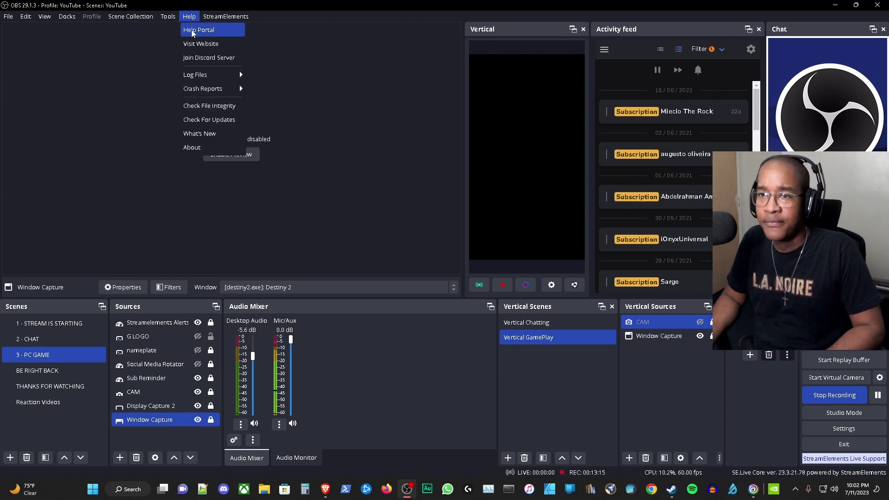
mouse_move(210, 78)
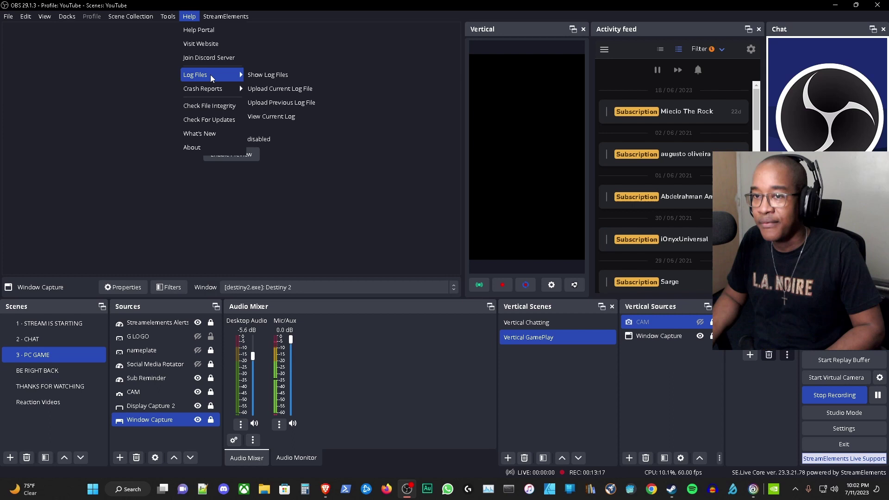
click(279, 91)
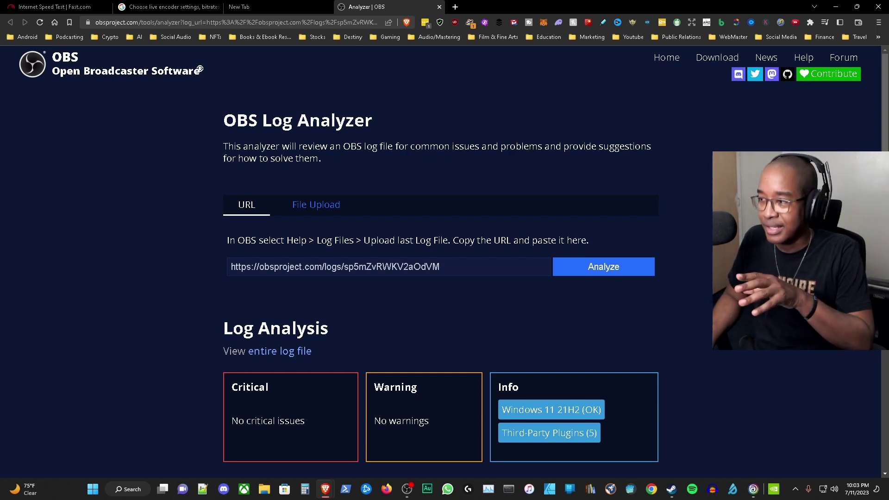
scroll(444, 260, down, 2)
scroll(444, 260, up, 2)
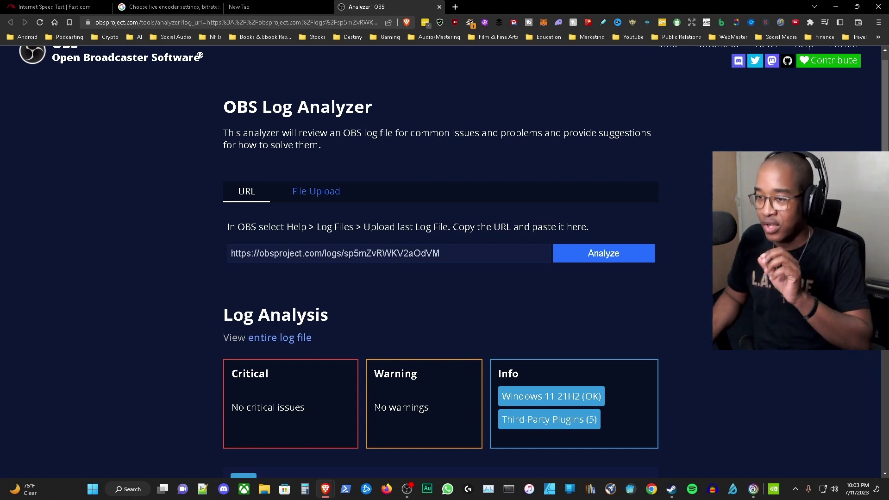
scroll(444, 261, down, 1)
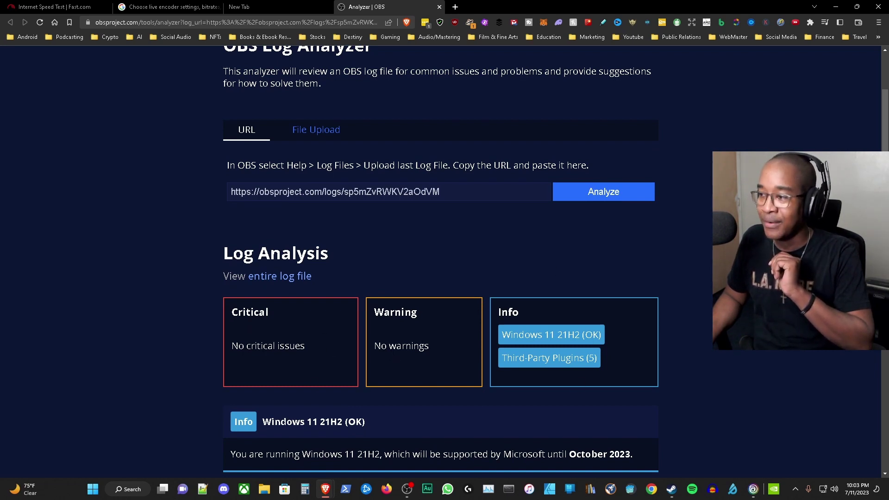
scroll(578, 383, down, 3)
scroll(445, 262, down, 2)
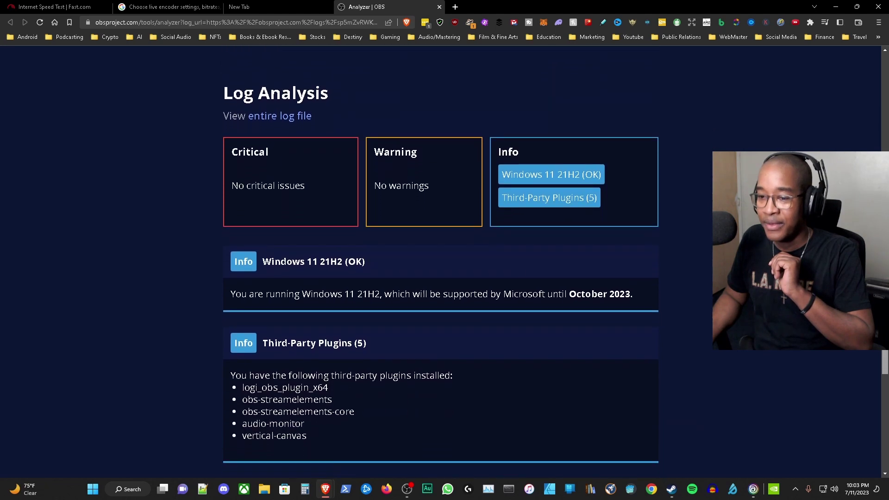
scroll(445, 261, up, 5)
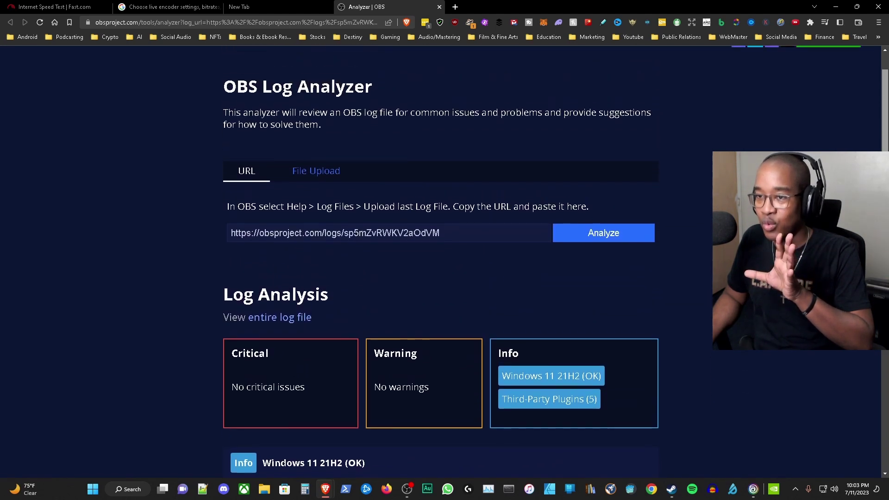
scroll(444, 261, down, 1)
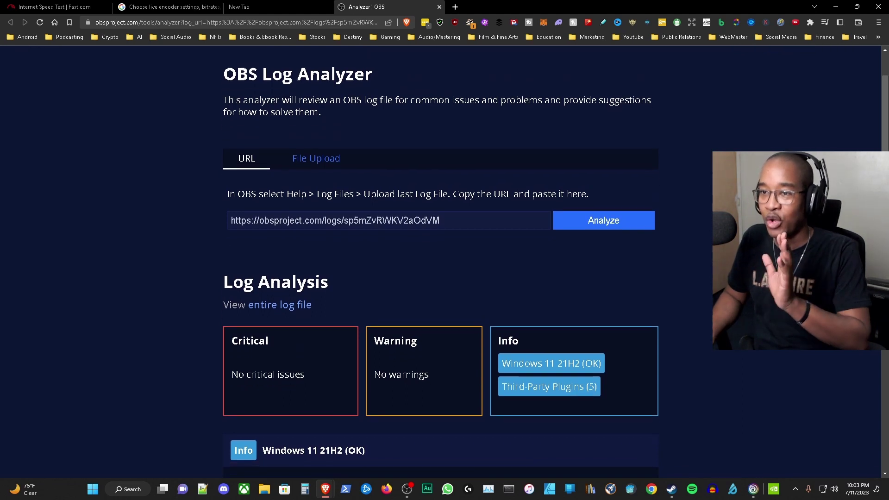